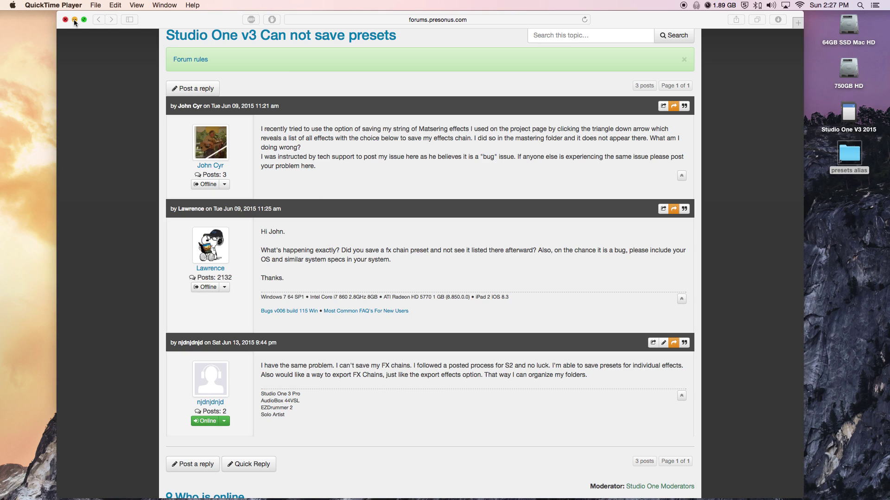
Step: Minimize the Safari window with the PreSonus presets thread to reveal the desktop
{"action": "left_click", "coordinate": [74, 19]}
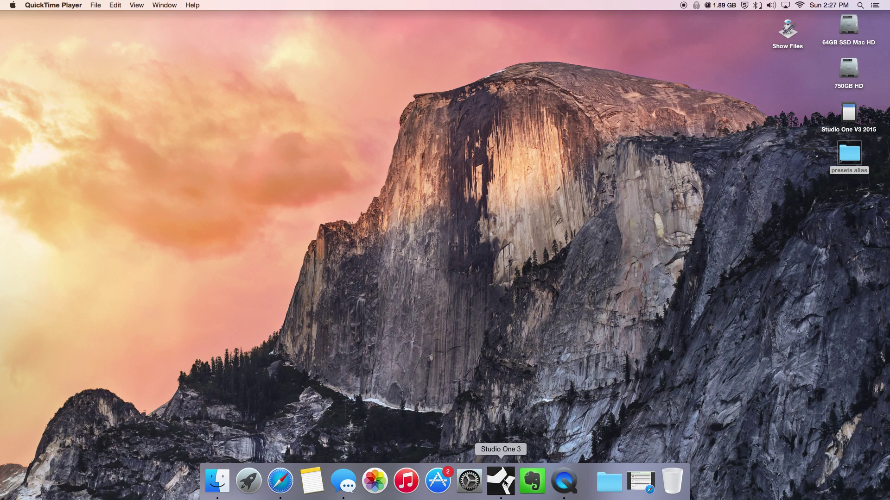
Step: Bring the Studio One 3 song with the Bass Guitar track to the front from the Dock
{"action": "left_click", "coordinate": [505, 484]}
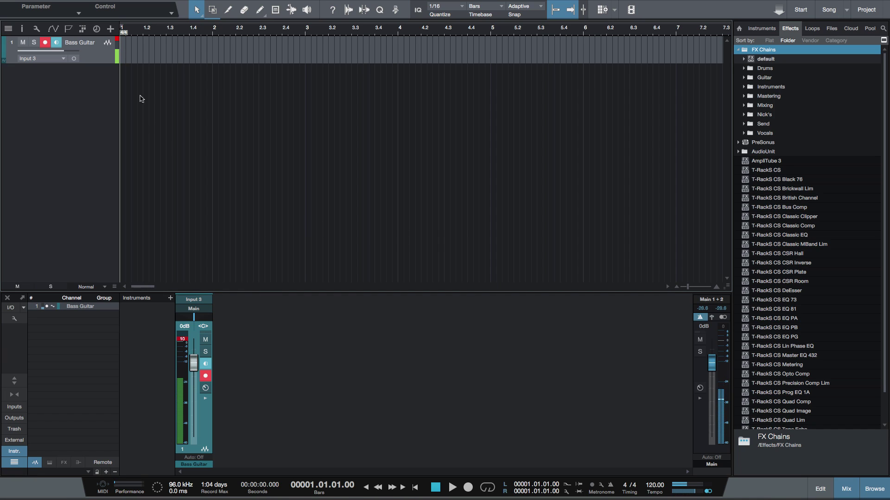
Step: Record a two-bar Bass Guitar clip, stop, and disable record-arm and monitoring
{"action": "left_click", "coordinate": [468, 487]}
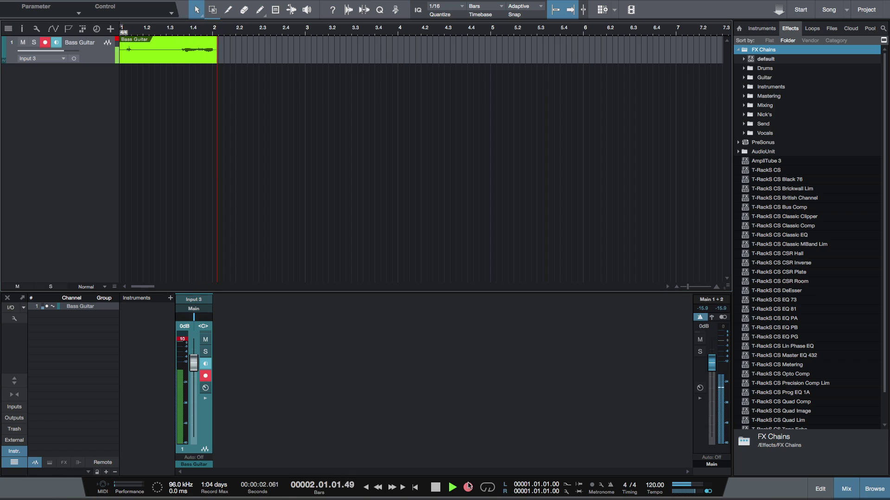
{"action": "key", "text": "space"}
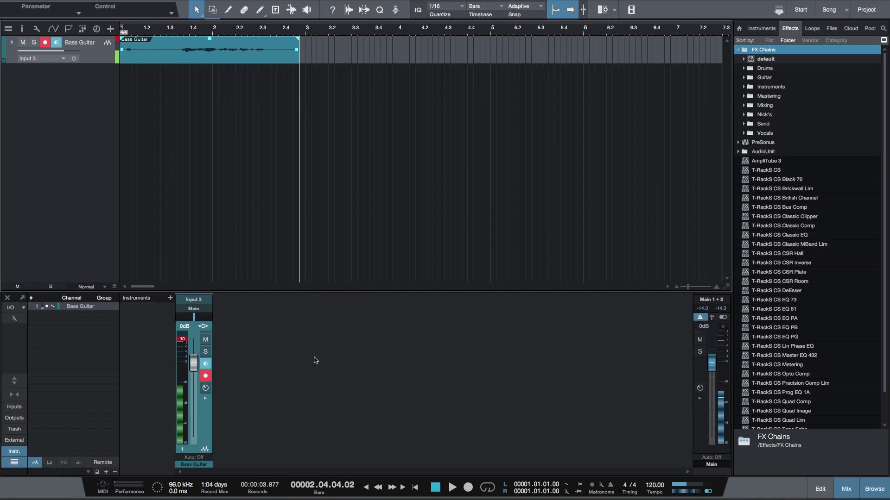
{"action": "left_click", "coordinate": [205, 376]}
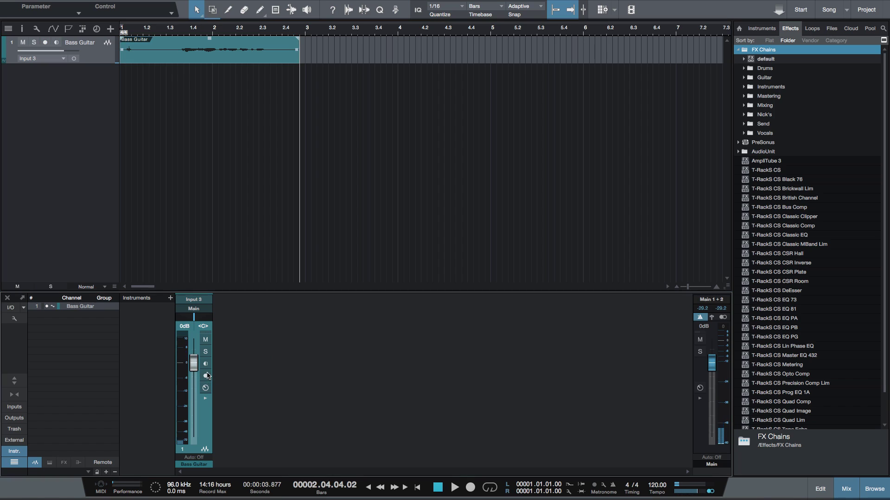
Step: Insert Pro EQ followed by Limiter on the Bass Guitar channel's inserts
{"action": "left_click", "coordinate": [205, 399]}
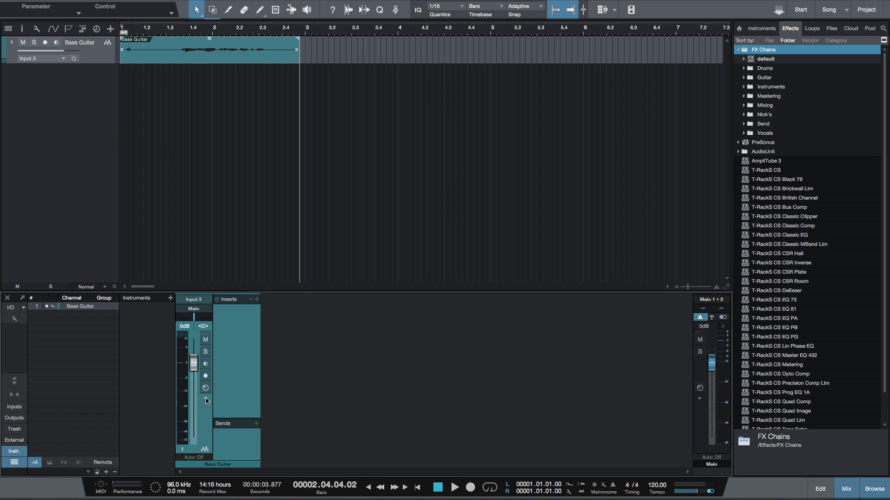
{"action": "left_click", "coordinate": [251, 300]}
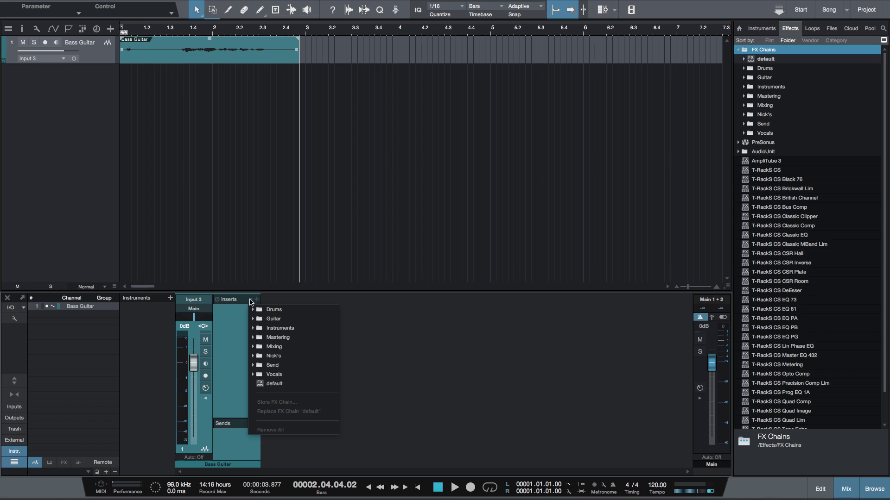
{"action": "left_click", "coordinate": [234, 313]}
{"action": "left_click", "coordinate": [251, 300]}
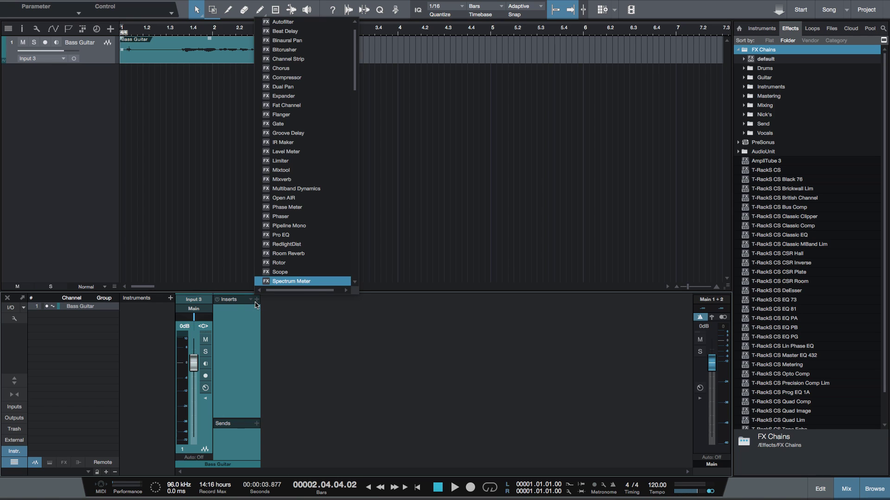
{"action": "left_click", "coordinate": [298, 235]}
{"action": "left_click", "coordinate": [258, 300]}
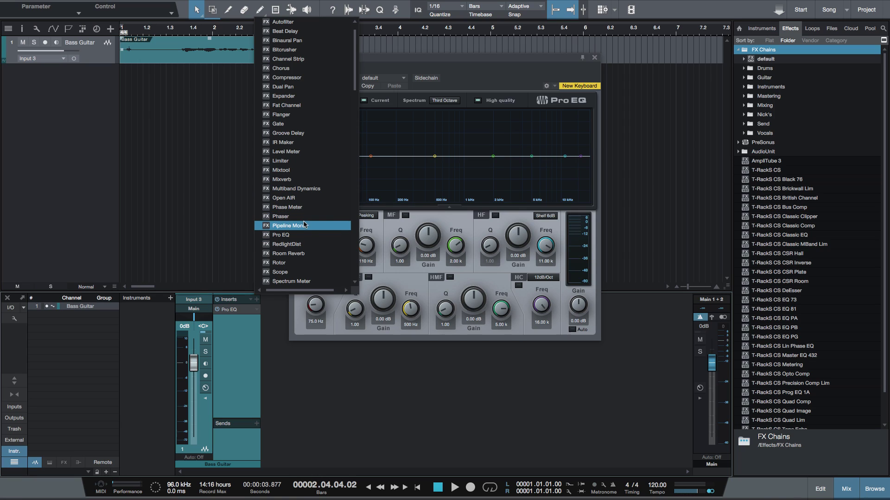
{"action": "left_click", "coordinate": [306, 161]}
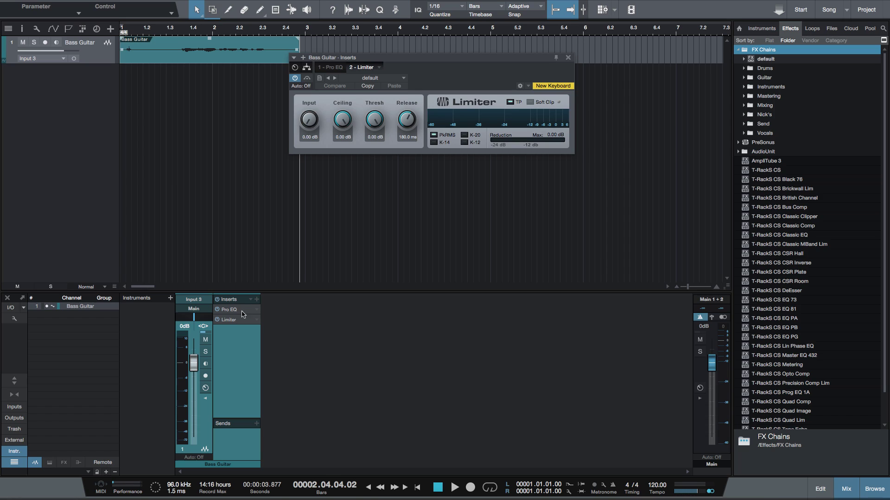
Step: Store the Pro EQ and Limiter inserts as an FX chain named 'test chain'
{"action": "left_click", "coordinate": [251, 300]}
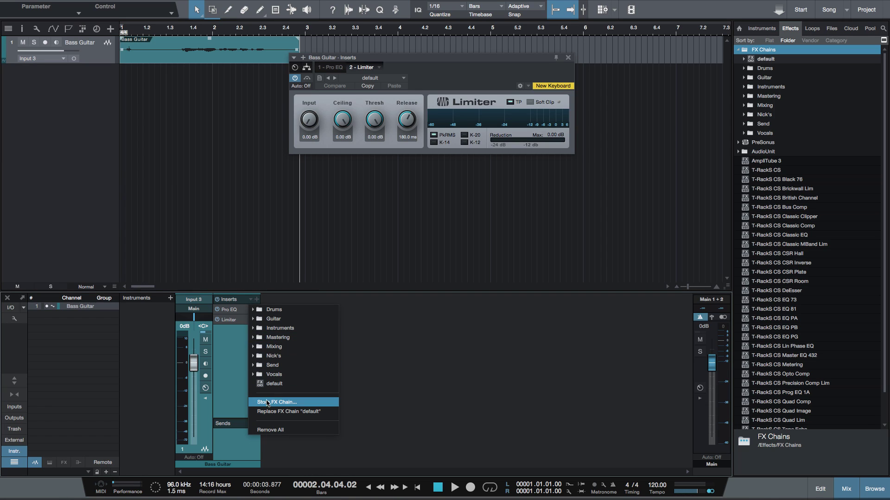
{"action": "left_click", "coordinate": [279, 405]}
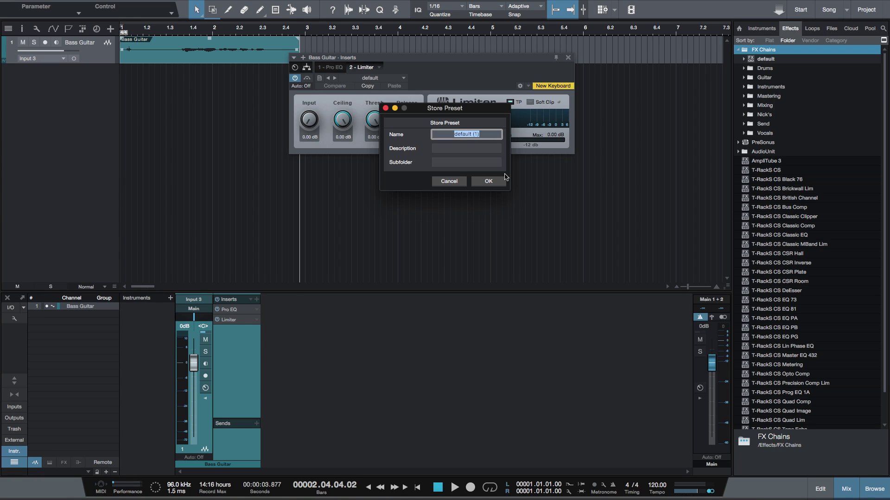
{"action": "type", "text": "test ch"}
{"action": "type", "text": "ain"}
{"action": "left_click", "coordinate": [489, 182]}
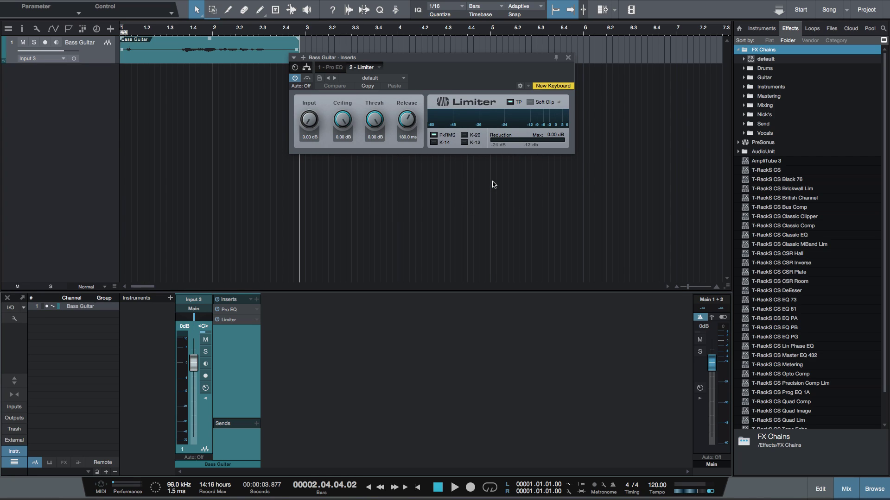
Step: Browse the FX chain menu's Drums and Guitar folders looking for the new chain
{"action": "left_click", "coordinate": [251, 300]}
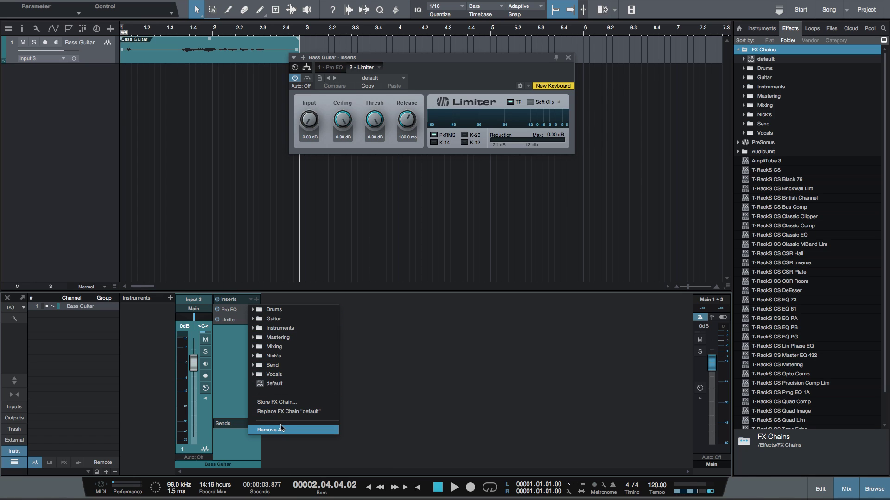
{"action": "left_click", "coordinate": [270, 310]}
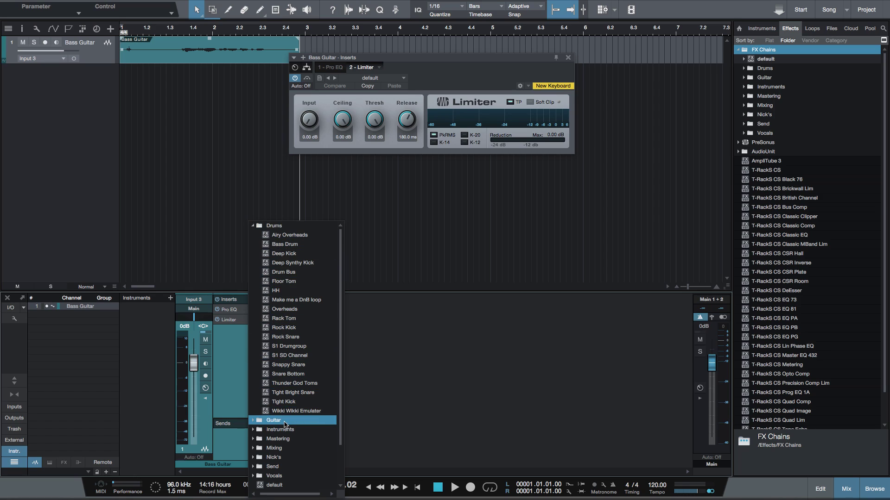
{"action": "left_click", "coordinate": [285, 420]}
{"action": "scroll", "coordinate": [284, 425], "scroll_direction": "up", "scroll_amount": 1}
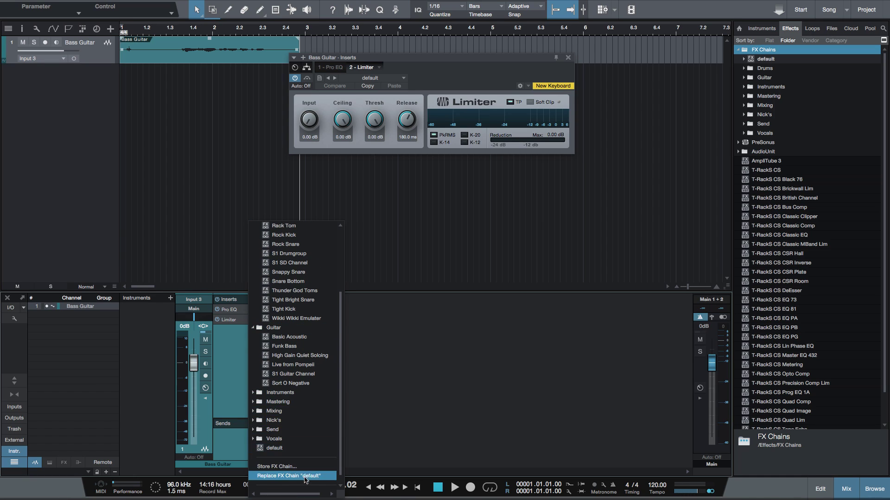
{"action": "left_click", "coordinate": [419, 426]}
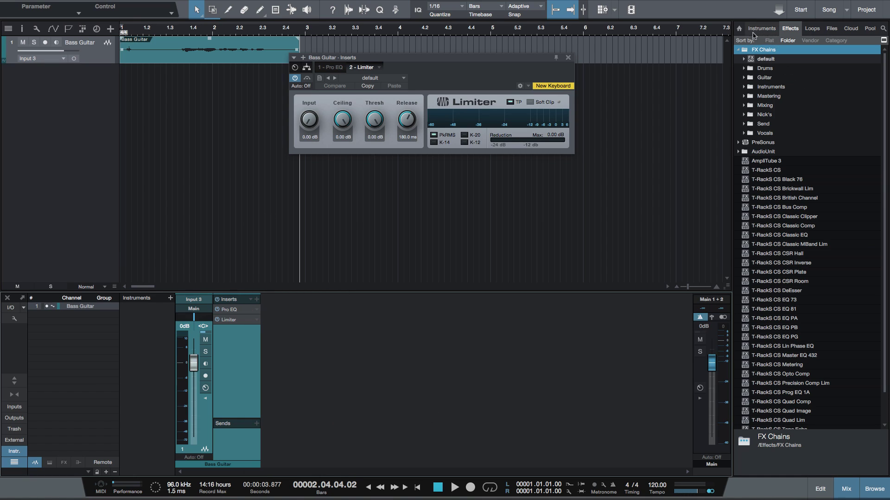
Step: Re-index presets from the browser home, then check Nick's and Drums chain folders again
{"action": "left_click", "coordinate": [739, 29]}
{"action": "left_click", "coordinate": [810, 447]}
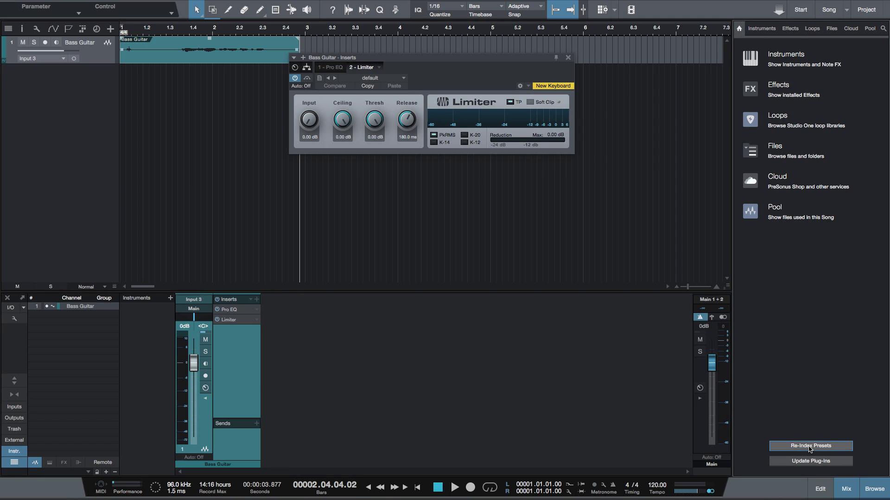
{"action": "left_click", "coordinate": [251, 300]}
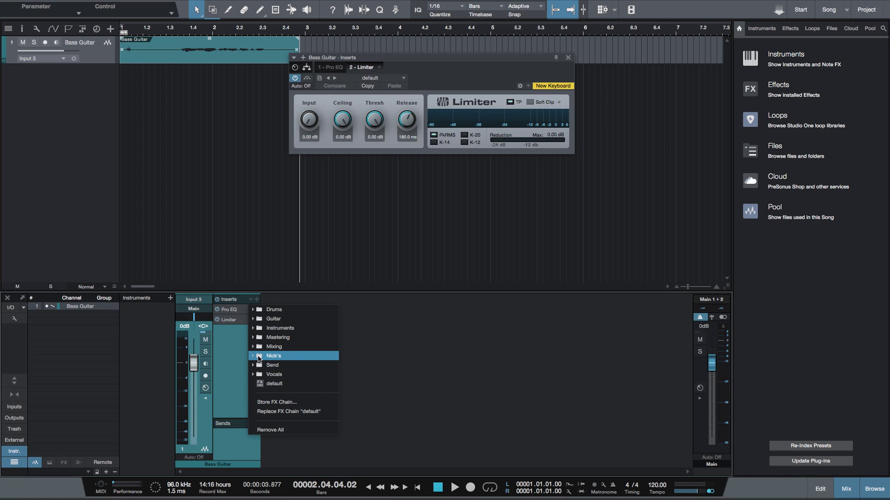
{"action": "left_click", "coordinate": [273, 356]}
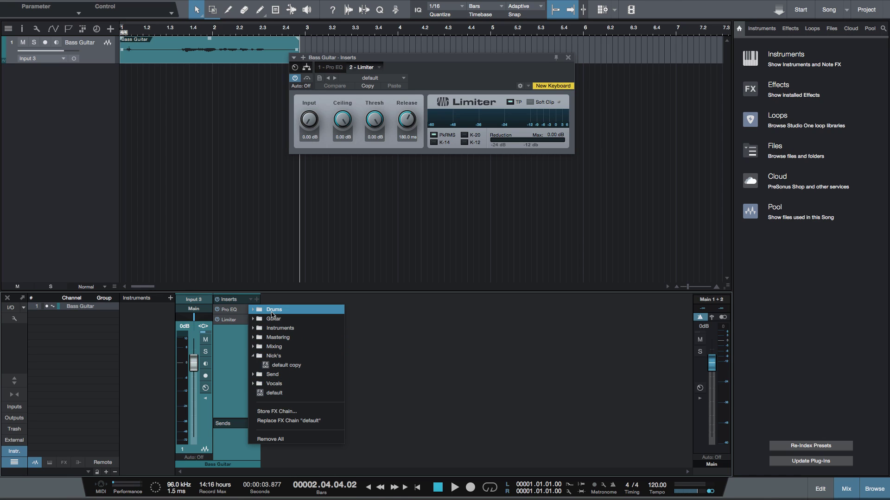
{"action": "left_click", "coordinate": [274, 310]}
Step: Search the Effects browser for 'test', listing three matching presets
{"action": "left_click", "coordinate": [771, 88]}
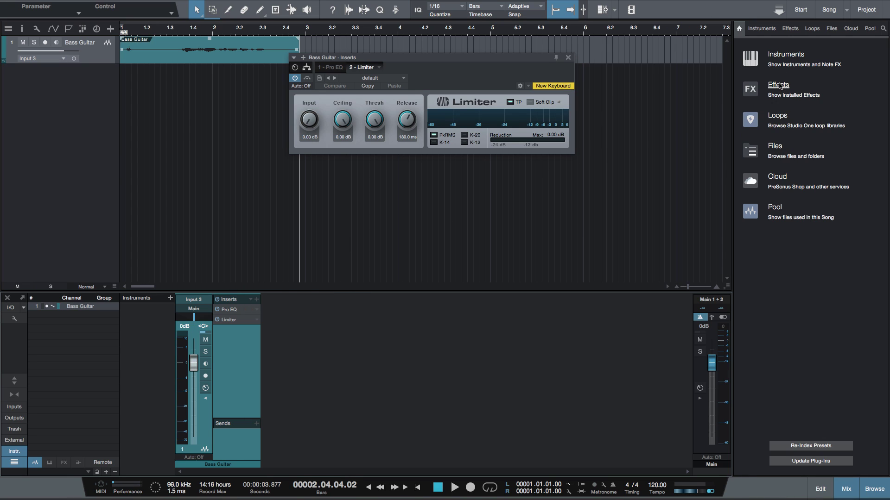
{"action": "left_click", "coordinate": [775, 89]}
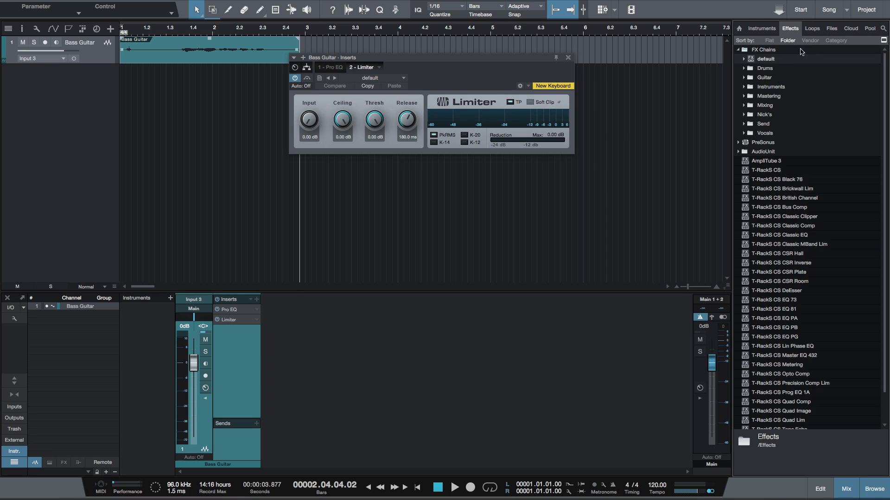
{"action": "left_click", "coordinate": [883, 29]}
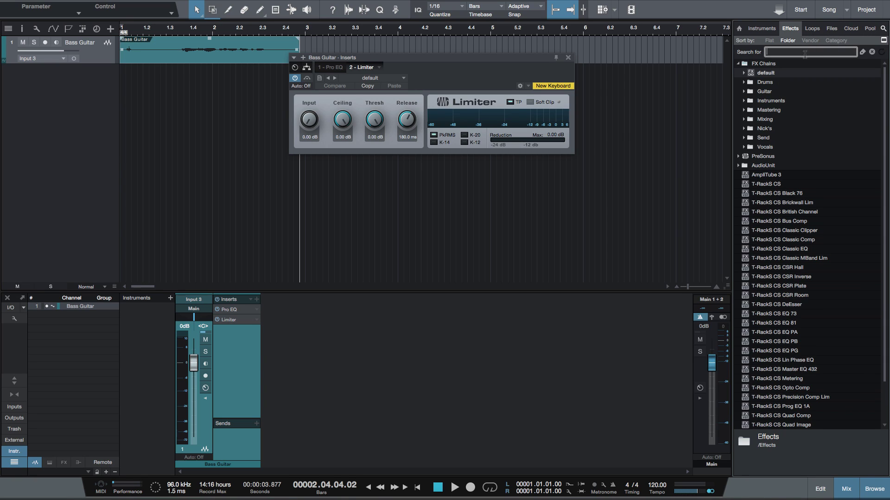
{"action": "left_click", "coordinate": [802, 55]}
{"action": "type", "text": "test"}
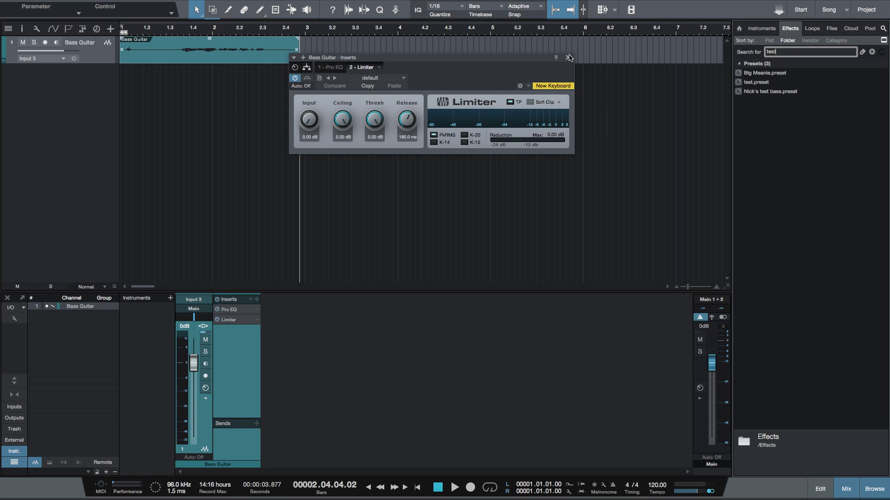
Step: Load the Main-Set Limiter preset and set threshold -6.36 dB, release 71.5 ms
{"action": "left_click", "coordinate": [396, 80]}
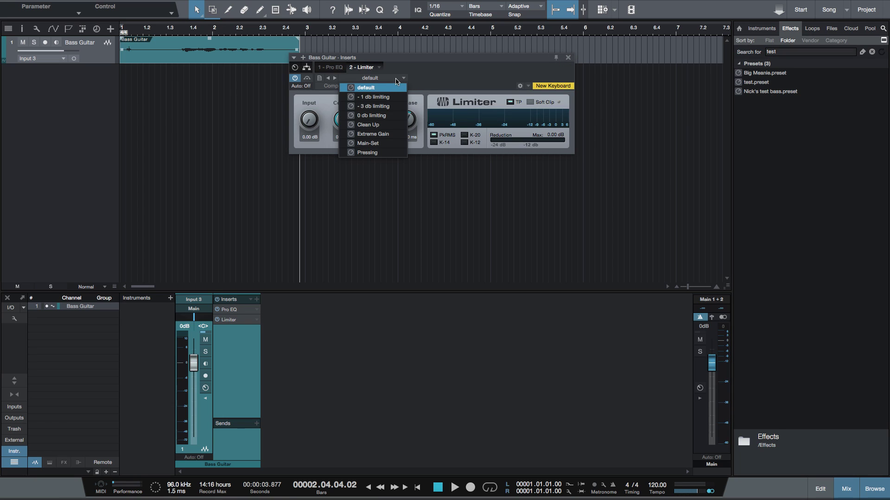
{"action": "left_click", "coordinate": [386, 97]}
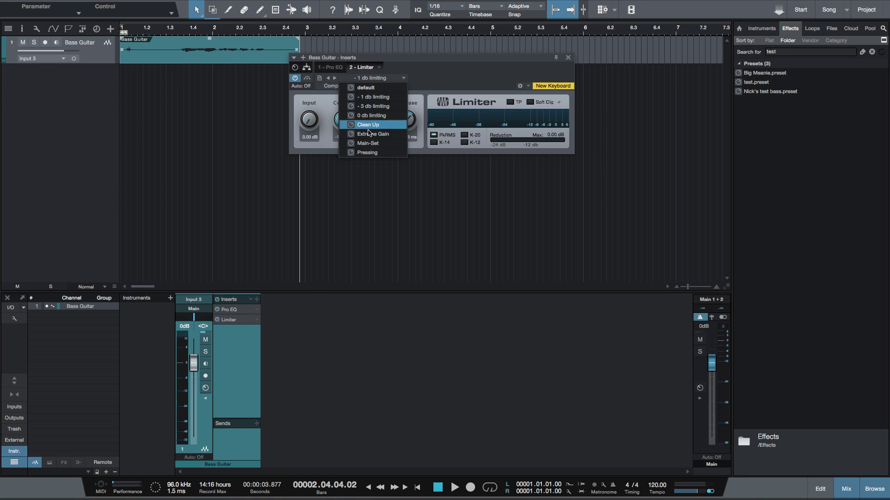
{"action": "left_click", "coordinate": [386, 143]}
{"action": "left_click", "coordinate": [407, 106]}
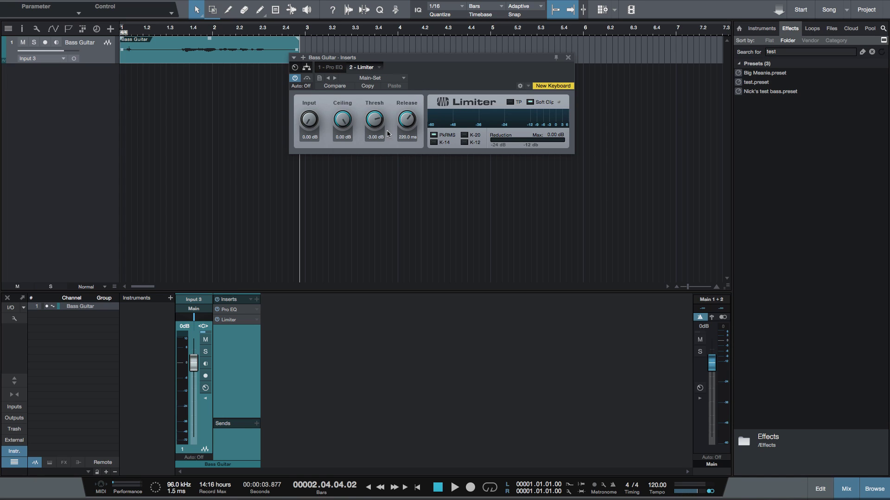
{"action": "left_click_drag", "start_coordinate": [406, 121], "coordinate": [376, 150]}
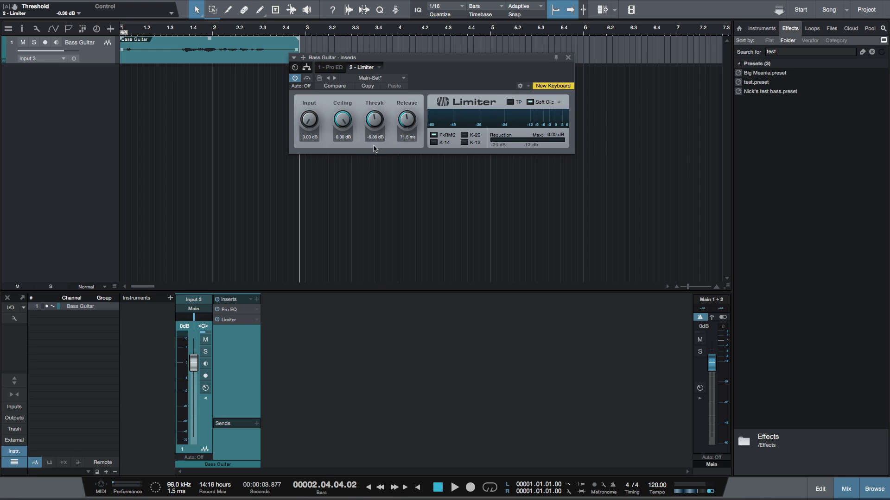
{"action": "left_click", "coordinate": [319, 79]}
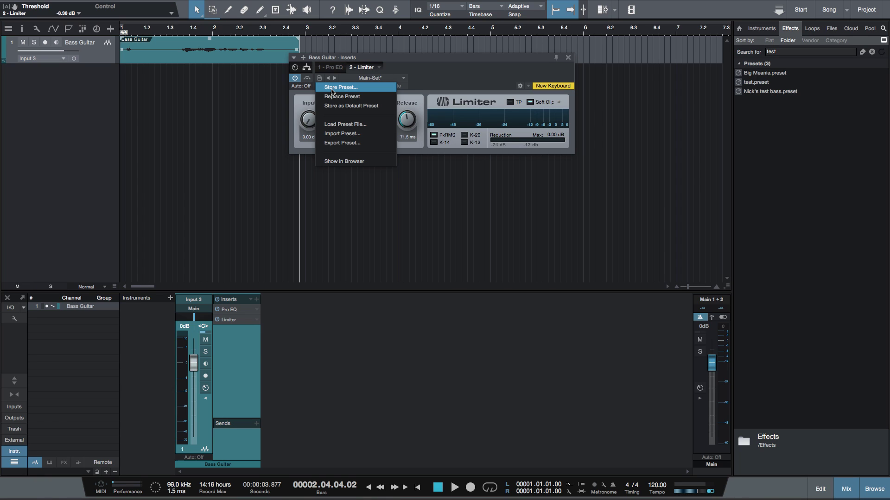
Step: Store the current Limiter settings as a preset named 'test limit'
{"action": "left_click", "coordinate": [332, 88]}
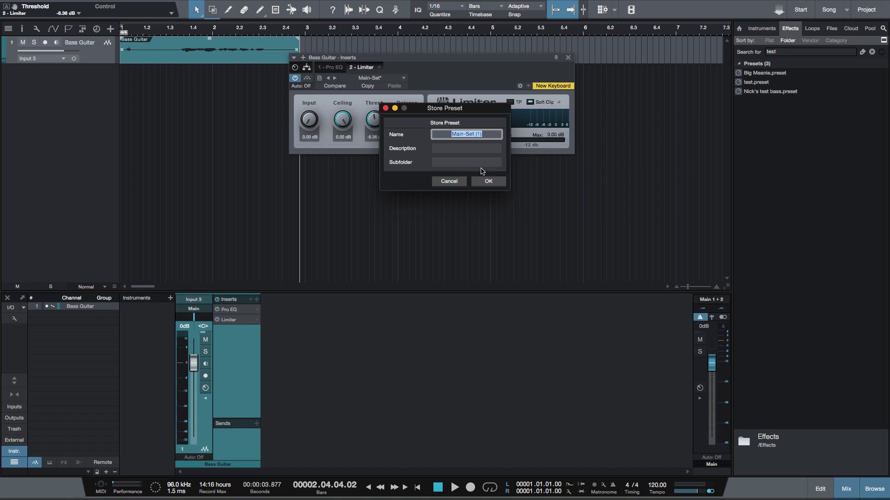
{"action": "type", "text": "t l"}
{"action": "type", "text": "imit"}
Step: Confirm saving 'test limit', re-index presets, and search 'test' again, still finding three
{"action": "left_click", "coordinate": [494, 183]}
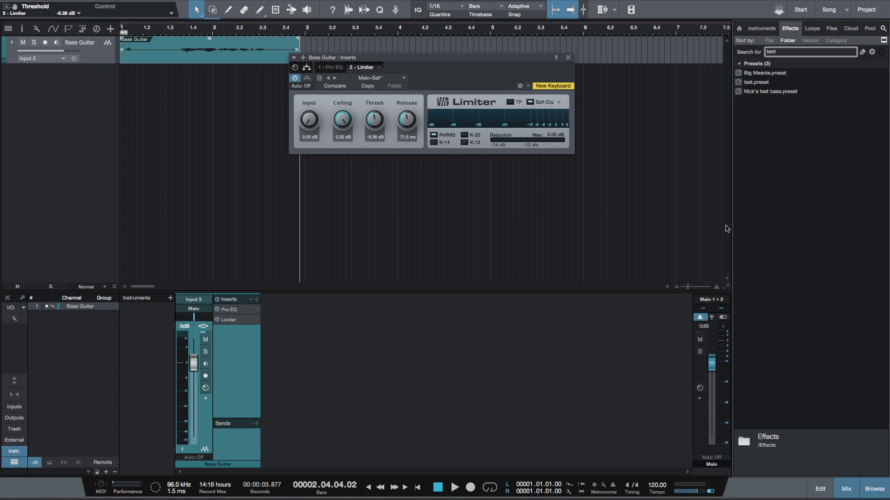
{"action": "left_click", "coordinate": [873, 52]}
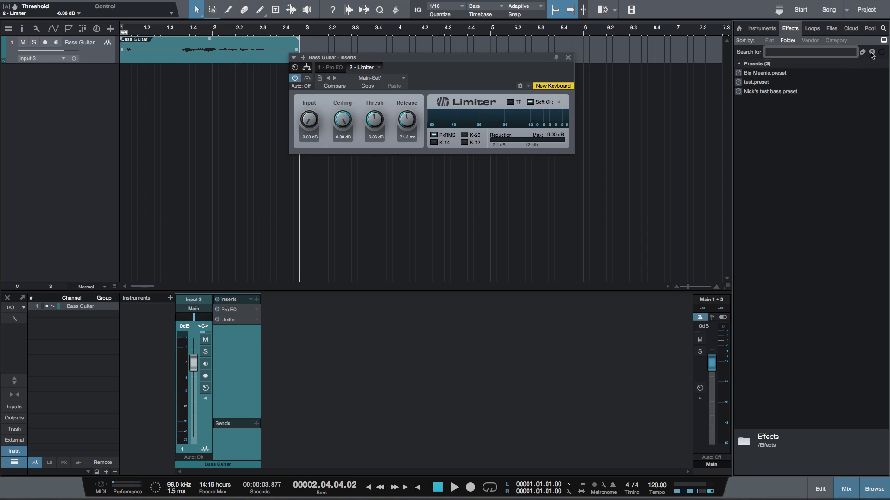
{"action": "left_click", "coordinate": [739, 28]}
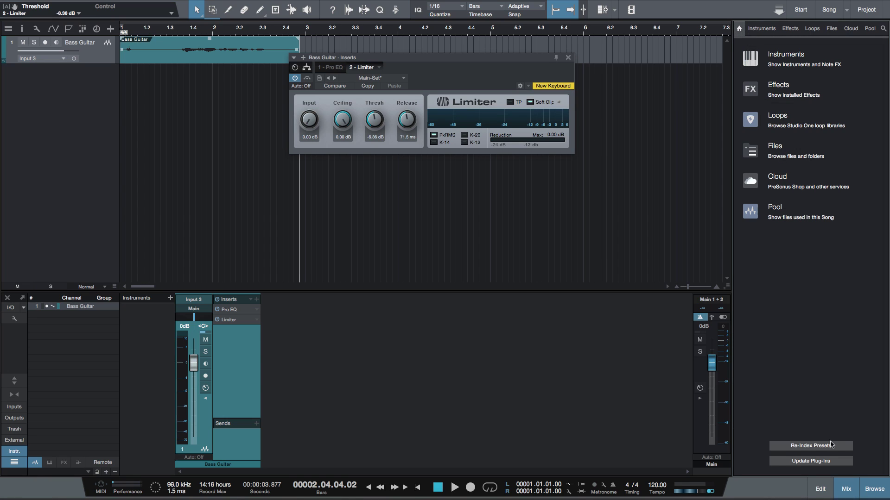
{"action": "left_click", "coordinate": [814, 444]}
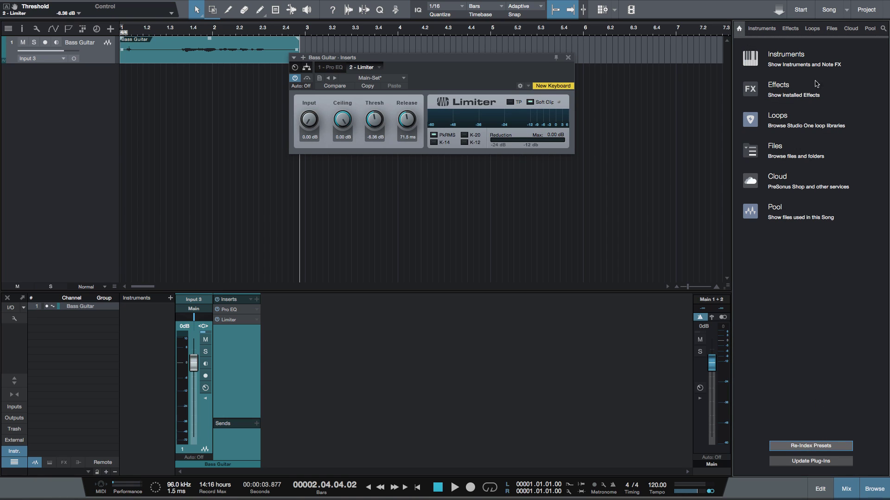
{"action": "left_click", "coordinate": [884, 28]}
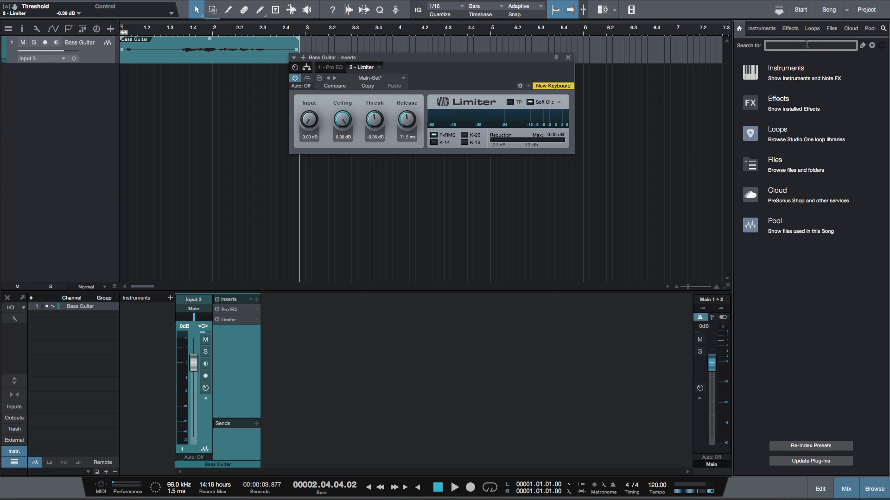
{"action": "type", "text": "test"}
{"action": "key", "text": "Return"}
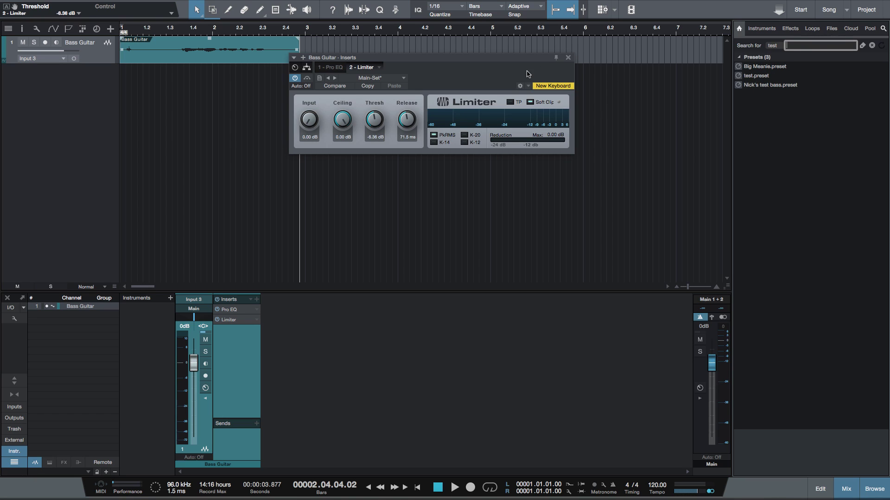
Step: Start Export Preset for the Limiter and browse to the Desktop presets alias folder
{"action": "left_click", "coordinate": [319, 79]}
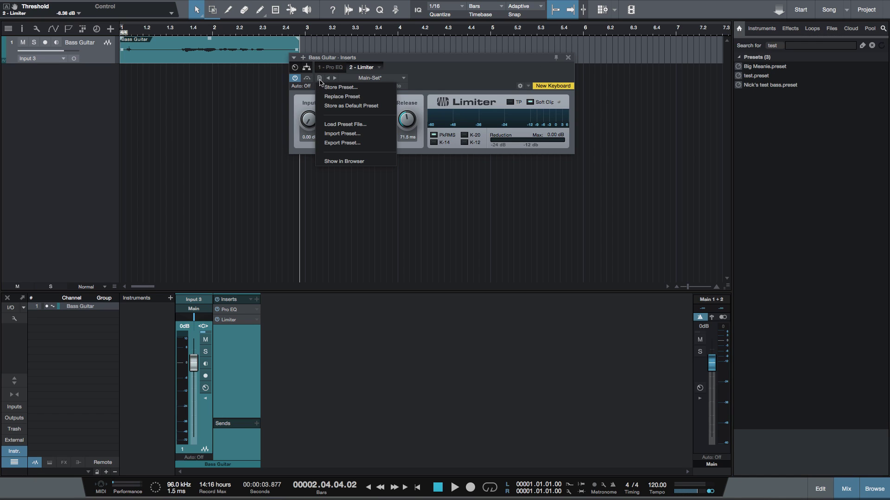
{"action": "left_click", "coordinate": [342, 143]}
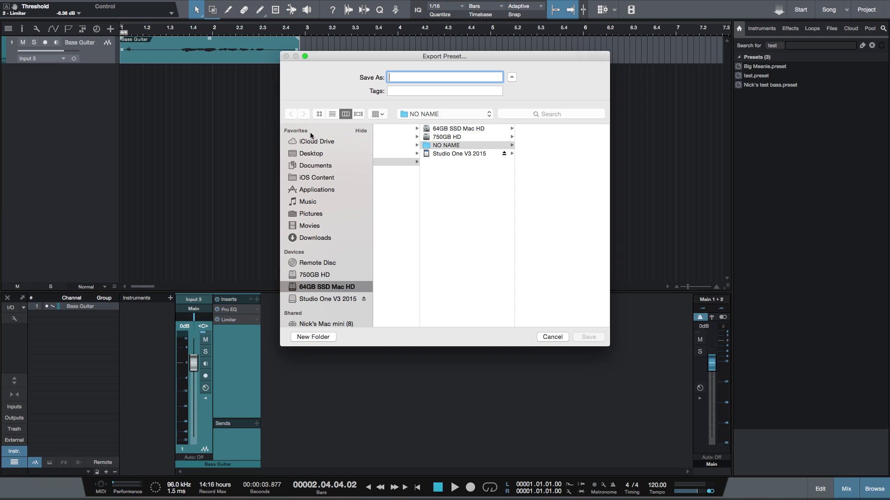
{"action": "left_click", "coordinate": [312, 154]}
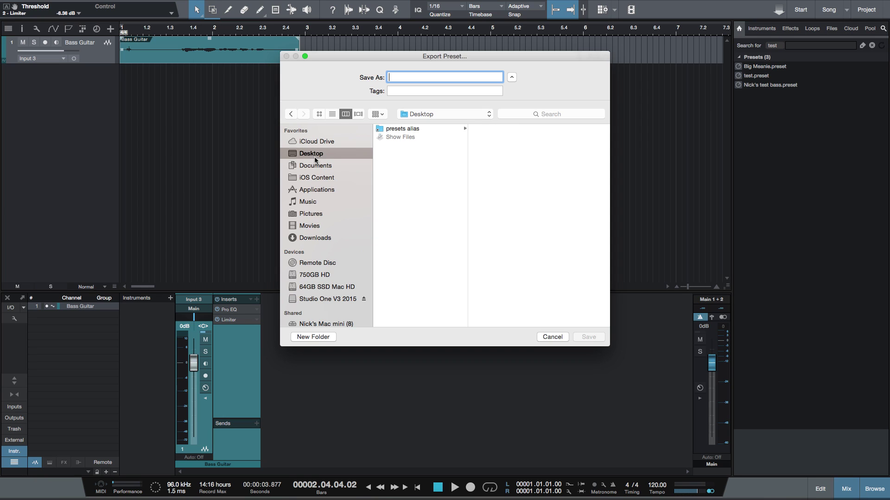
{"action": "left_click", "coordinate": [403, 130]}
Step: Save the preset as 'nick limit' inside the PreSonus > Limiter presets folder
{"action": "left_click", "coordinate": [487, 138]}
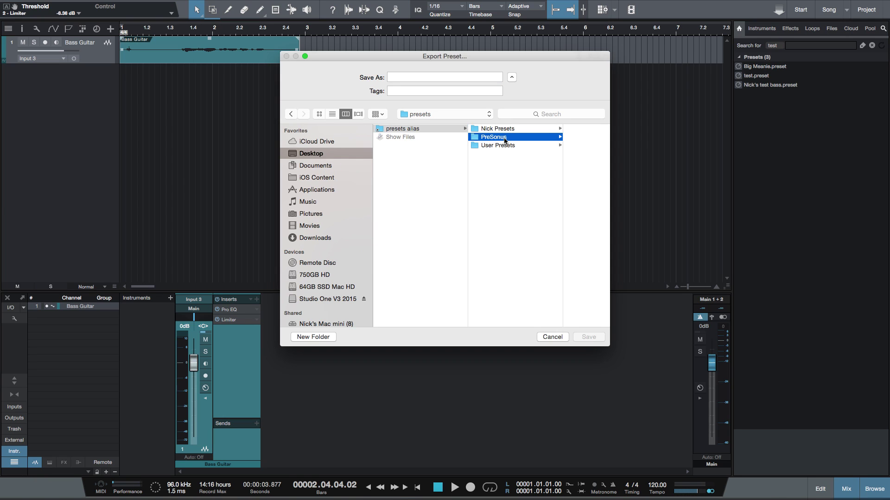
{"action": "scroll", "coordinate": [544, 213], "scroll_direction": "down", "scroll_amount": 2}
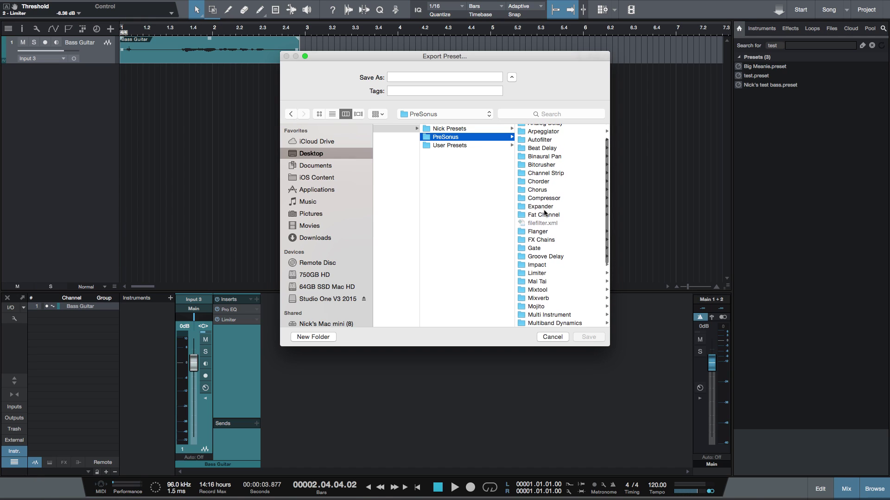
{"action": "left_click", "coordinate": [539, 274]}
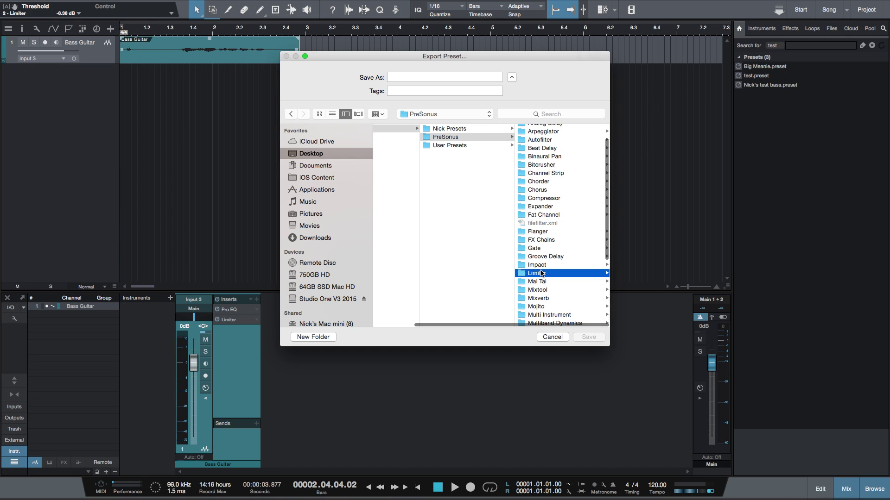
{"action": "left_click", "coordinate": [446, 77]}
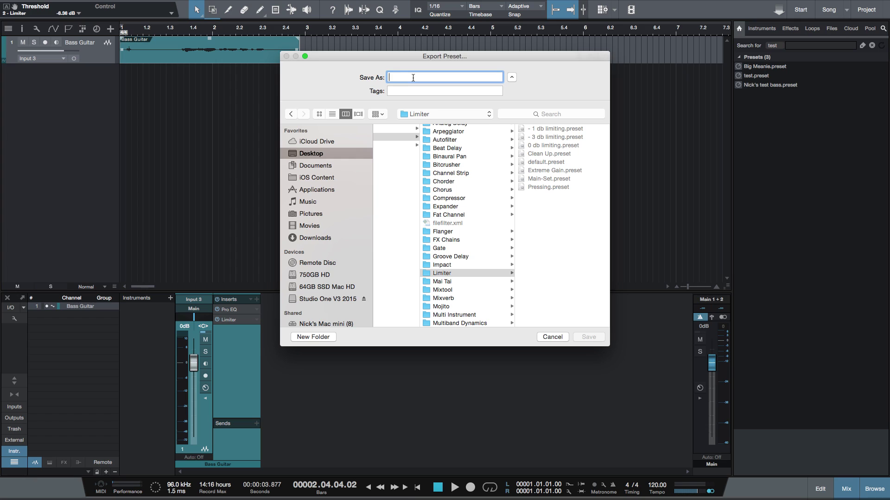
{"action": "type", "text": "nick limit"}
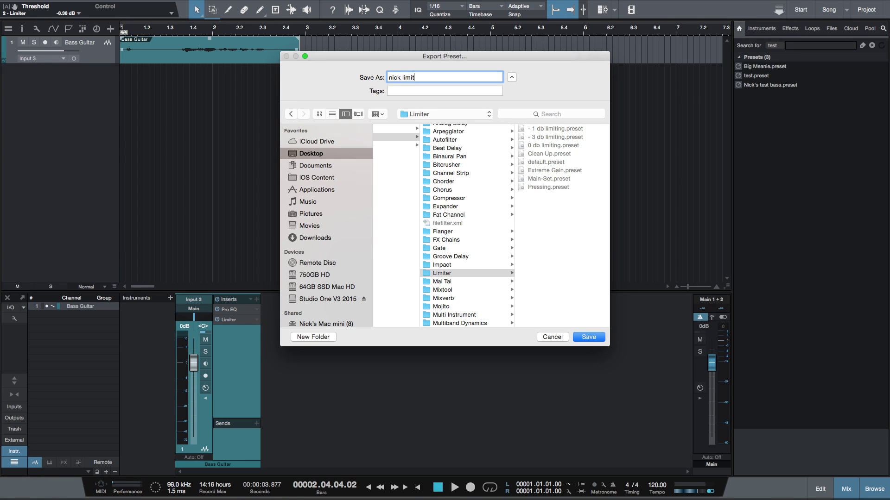
{"action": "left_click", "coordinate": [590, 338]}
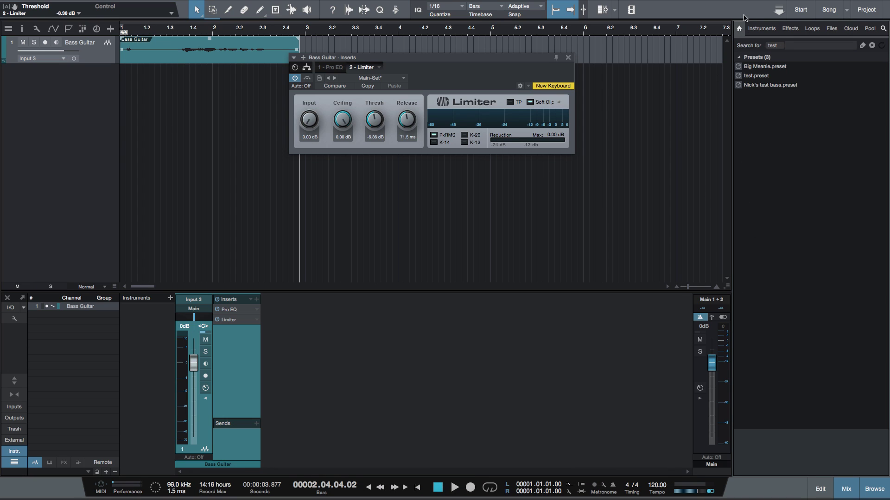
Step: Close the Limiter window, clear the browser search and re-index all presets
{"action": "left_click", "coordinate": [739, 30]}
{"action": "left_click", "coordinate": [568, 58]}
{"action": "left_click", "coordinate": [739, 29]}
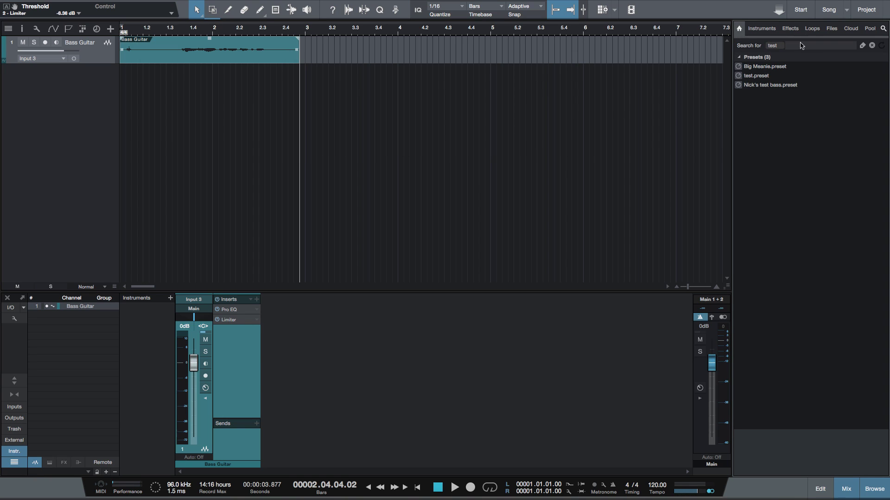
{"action": "left_click", "coordinate": [872, 46]}
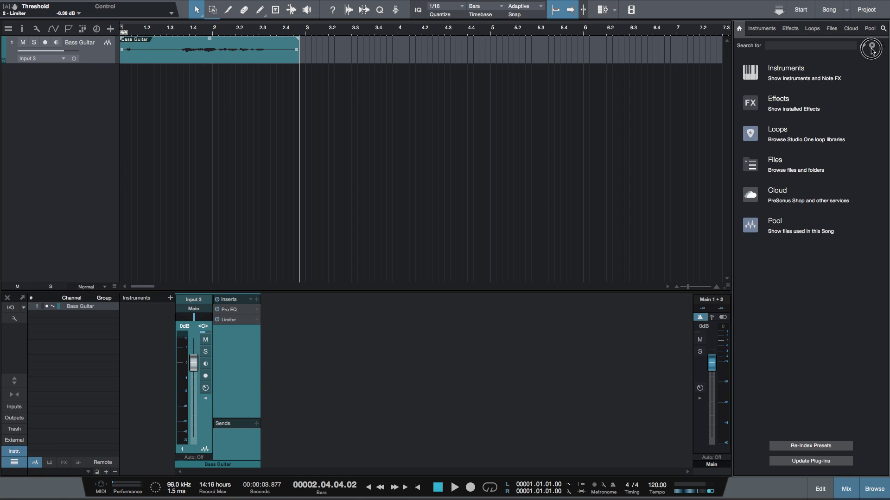
{"action": "left_click", "coordinate": [811, 446]}
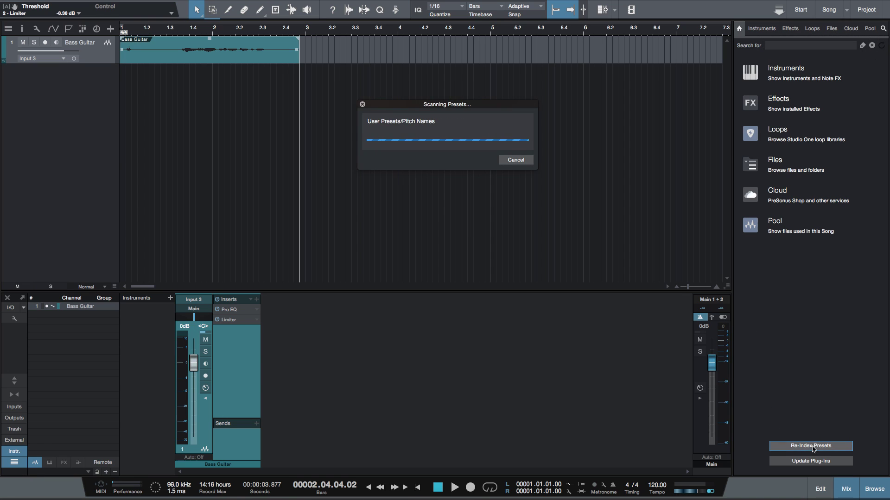
Step: Search the browser for 'nick' and select nick limit.preset to show its details
{"action": "left_click", "coordinate": [805, 46]}
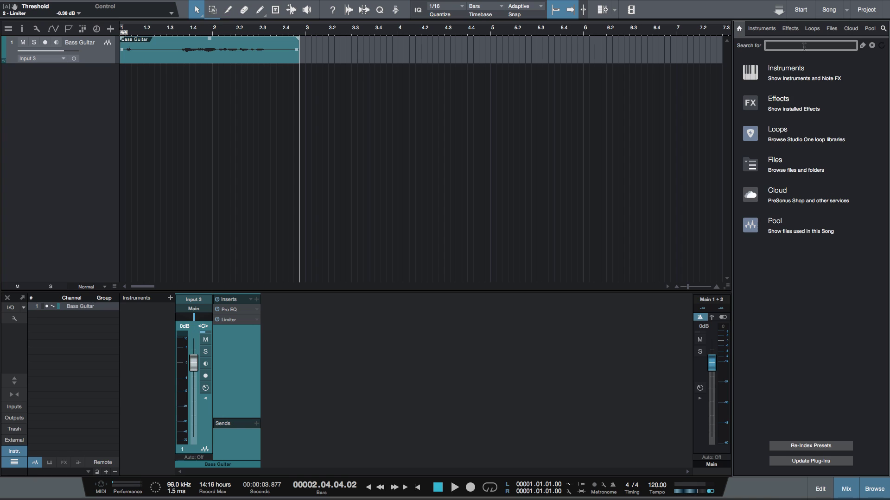
{"action": "type", "text": "nick"}
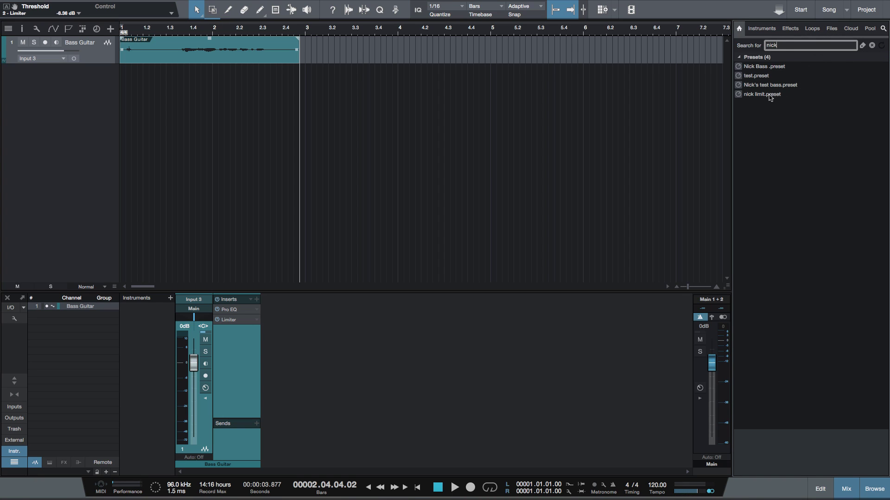
{"action": "left_click", "coordinate": [770, 96]}
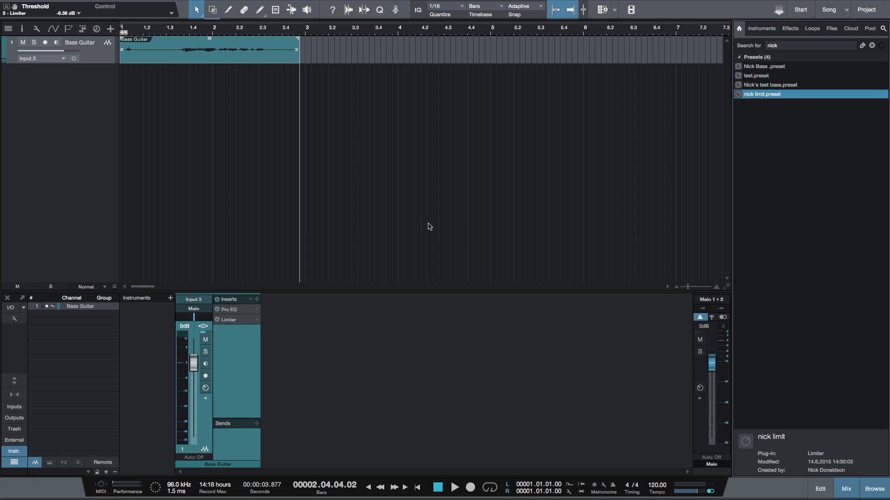
{"action": "left_click", "coordinate": [230, 320]}
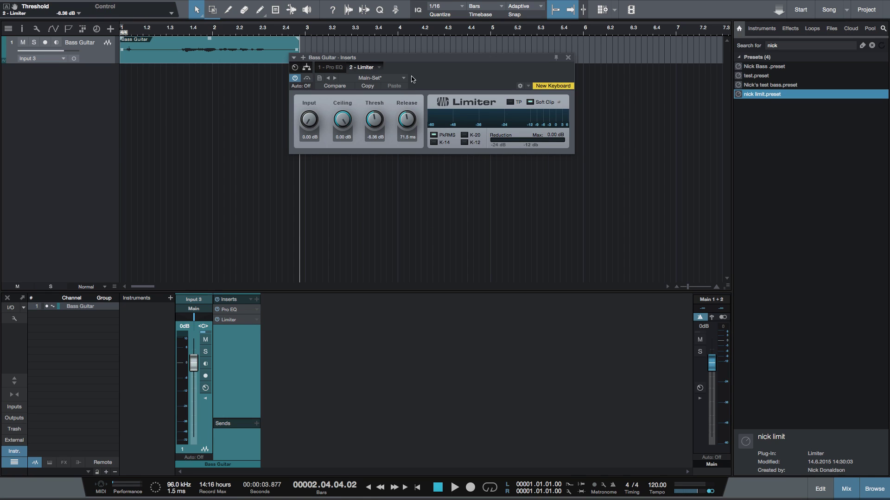
{"action": "left_click", "coordinate": [319, 78]}
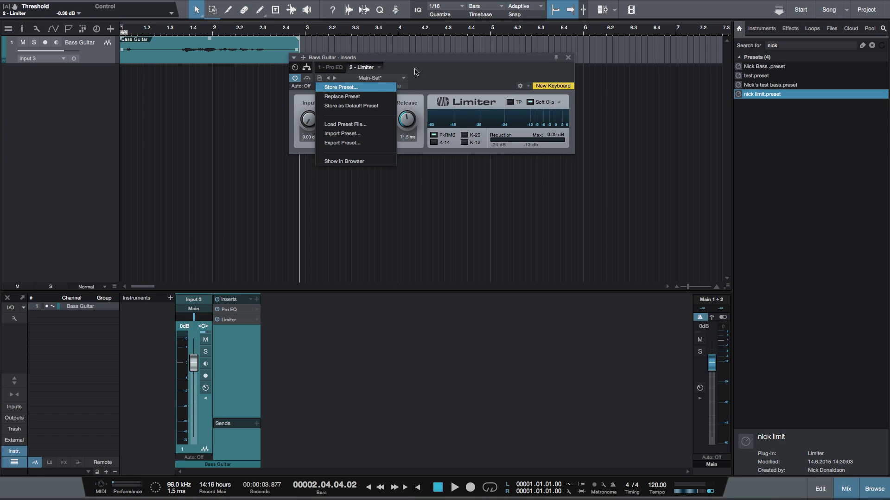
{"action": "left_click", "coordinate": [403, 78]}
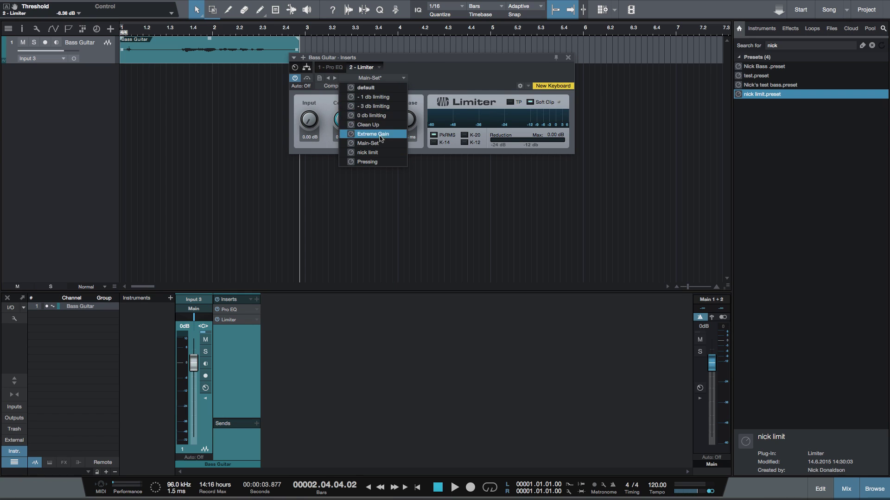
{"action": "left_click", "coordinate": [426, 82]}
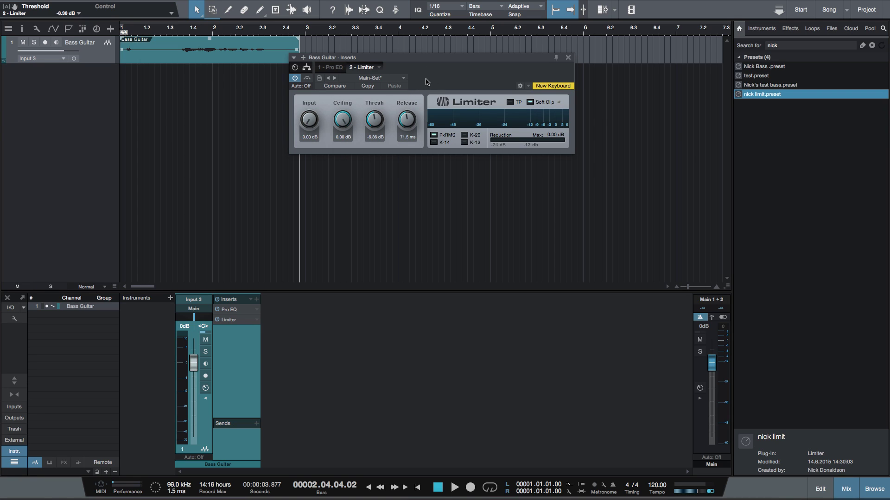